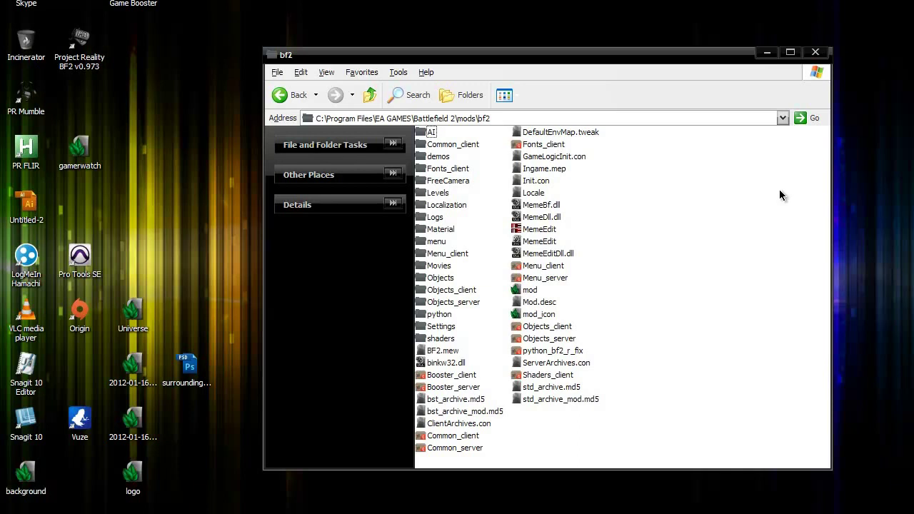
Extract the Common_client archive to a Common_client folder inside the bf2 mod folder
double_click(461, 438)
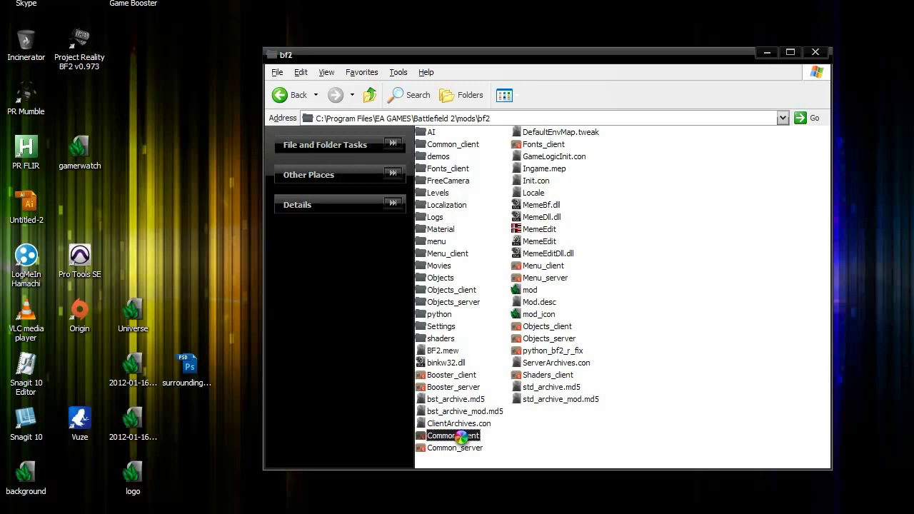
right_click(462, 437)
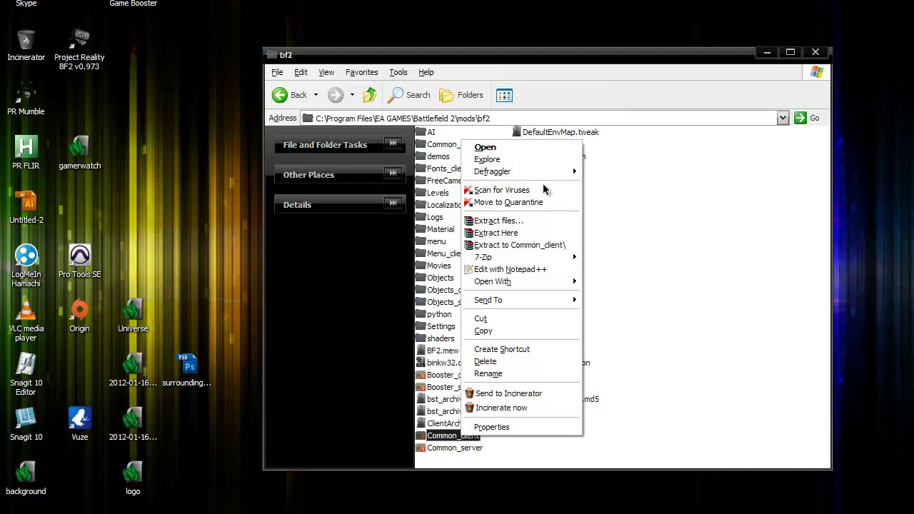
left_click(523, 246)
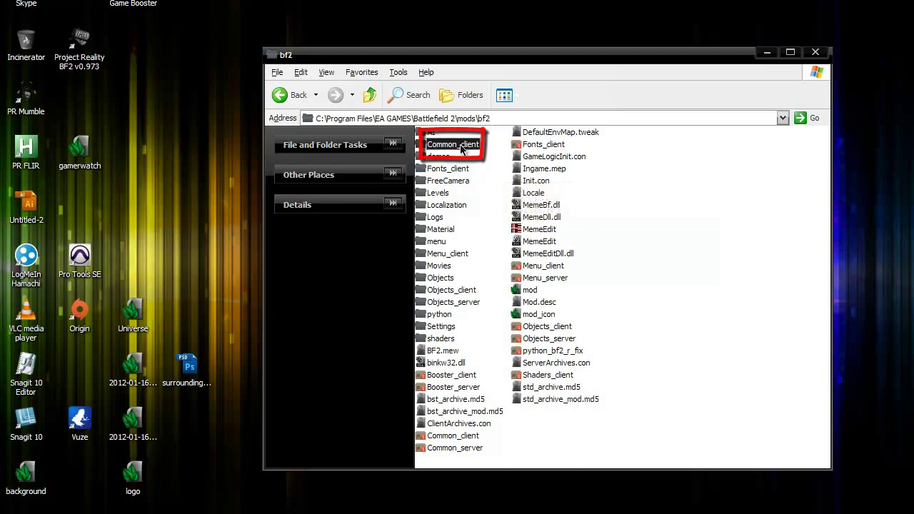
Browse to Common_client > Sound > LevelAmbients > Dragon_Valley and select Forest_1.ogg
key("Return")
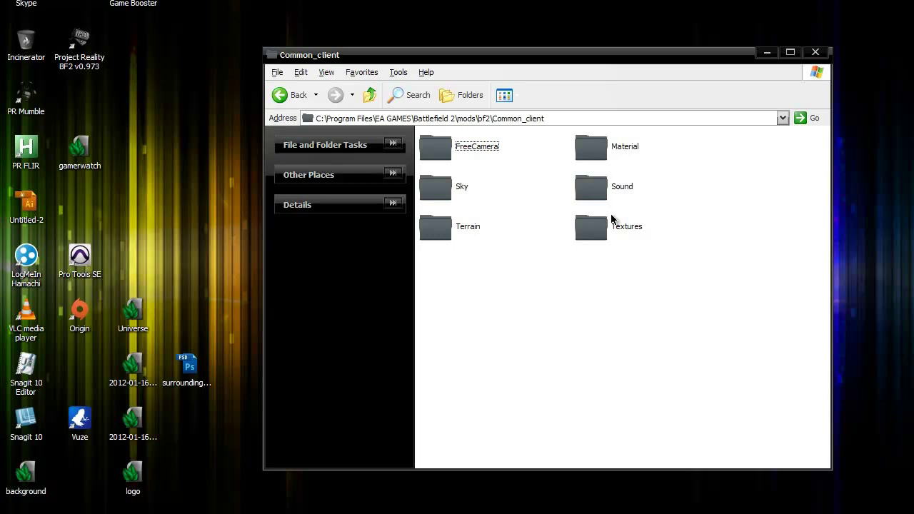
mouse_move(611, 220)
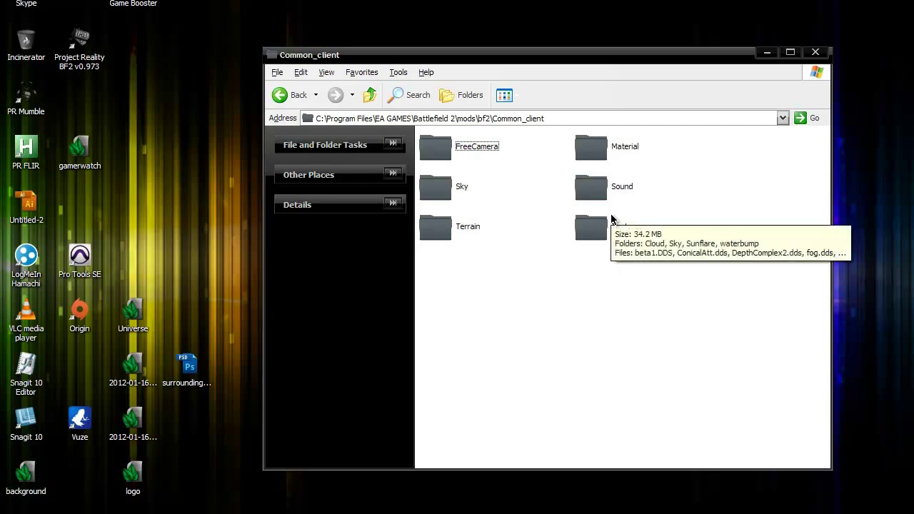
double_click(596, 184)
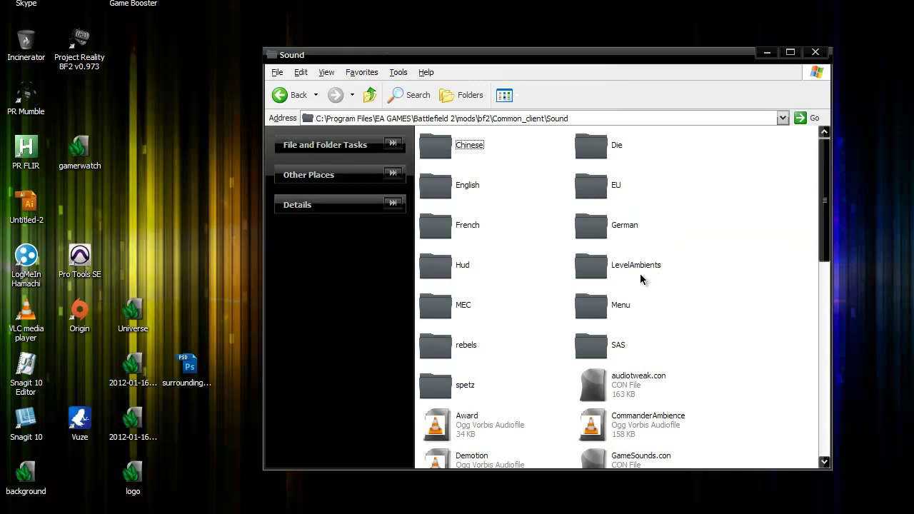
mouse_move(641, 279)
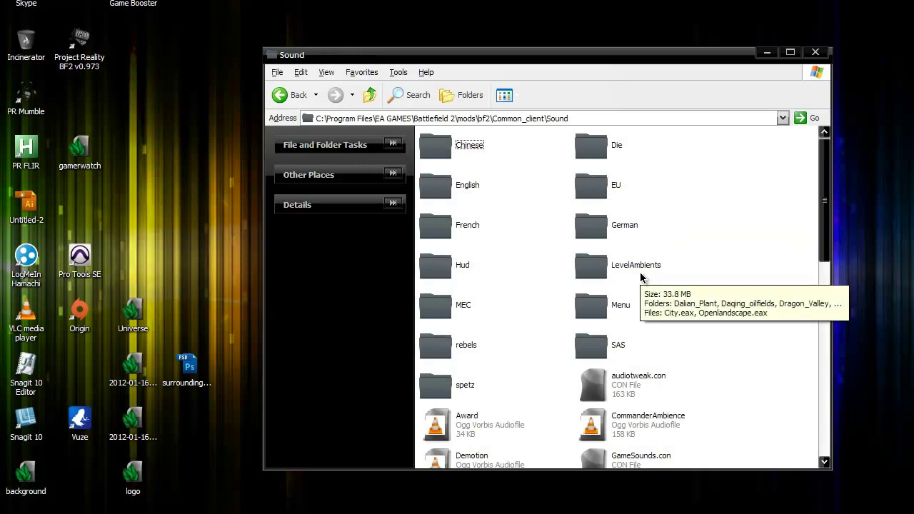
double_click(639, 276)
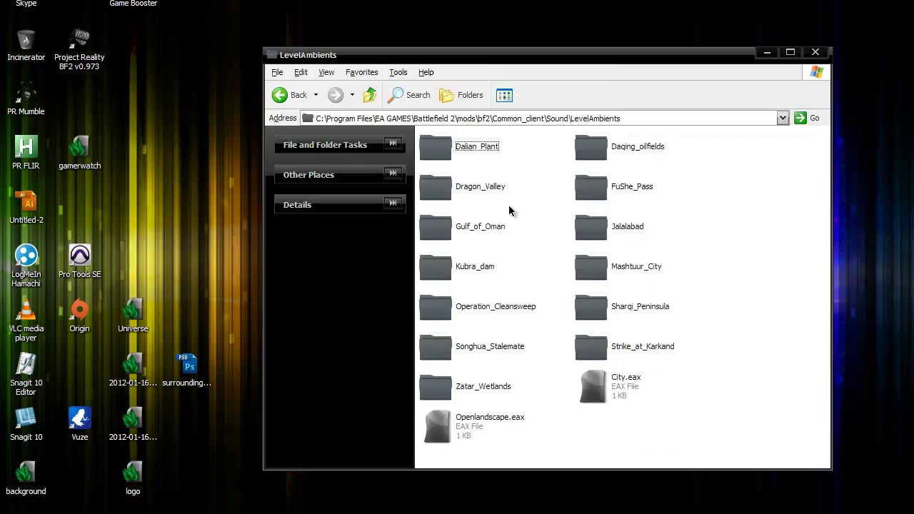
mouse_move(502, 207)
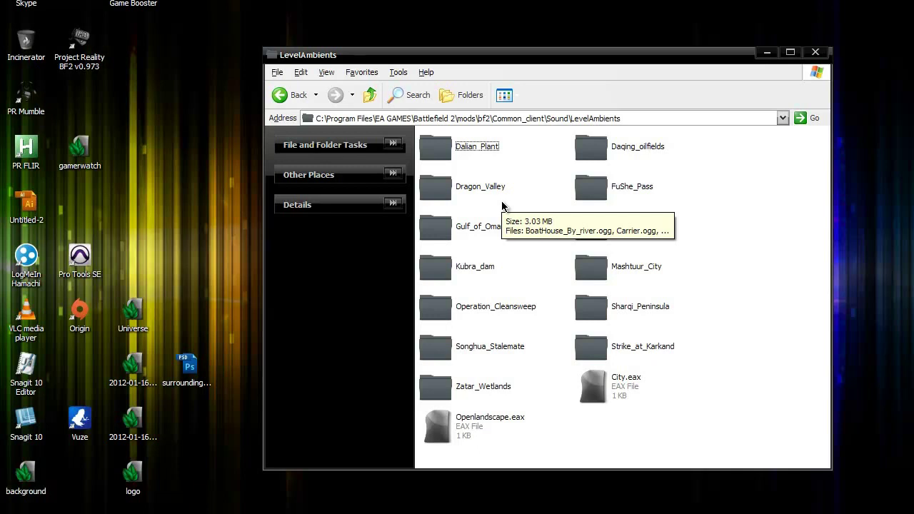
double_click(490, 199)
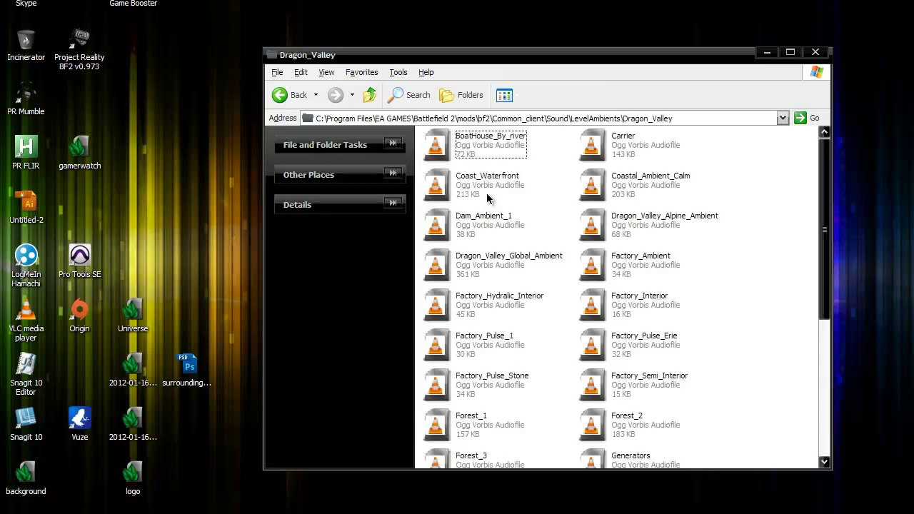
scroll(632, 262, "down", 5)
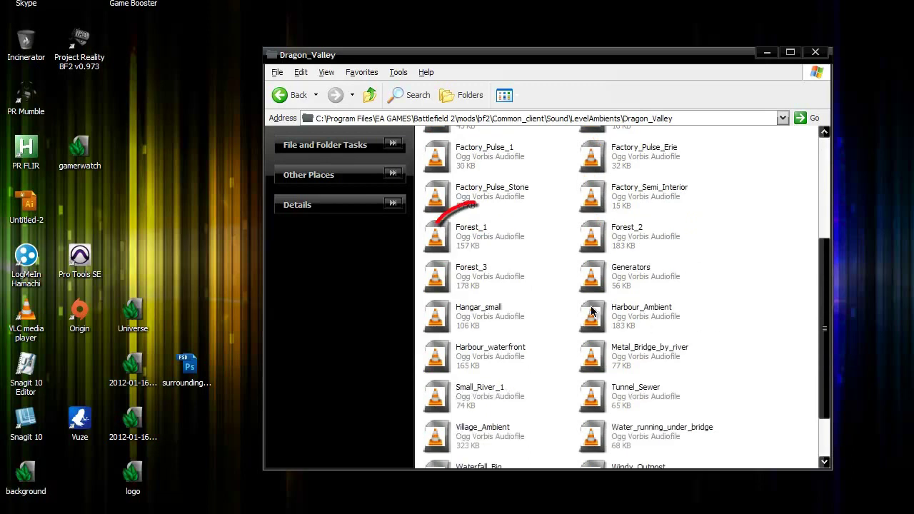
left_click(482, 241)
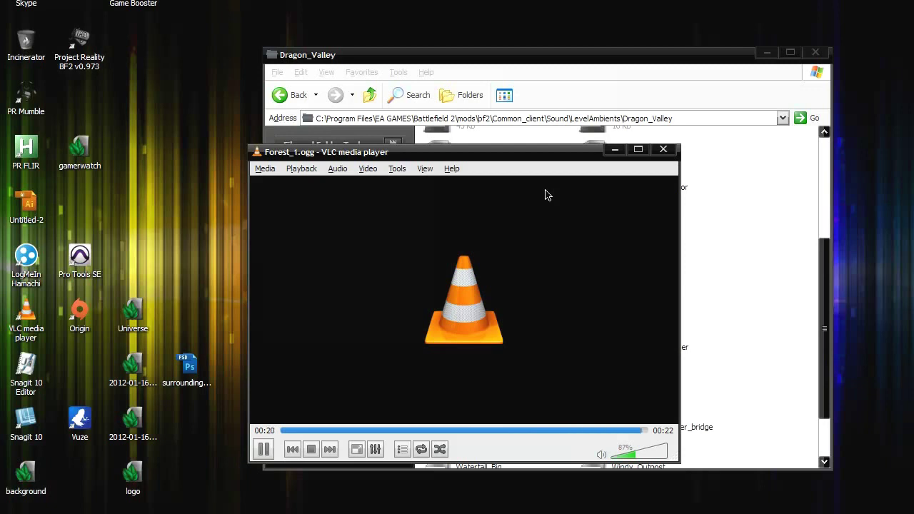
Close the VLC preview and minimize the Dragon_Valley Explorer window
left_click(662, 151)
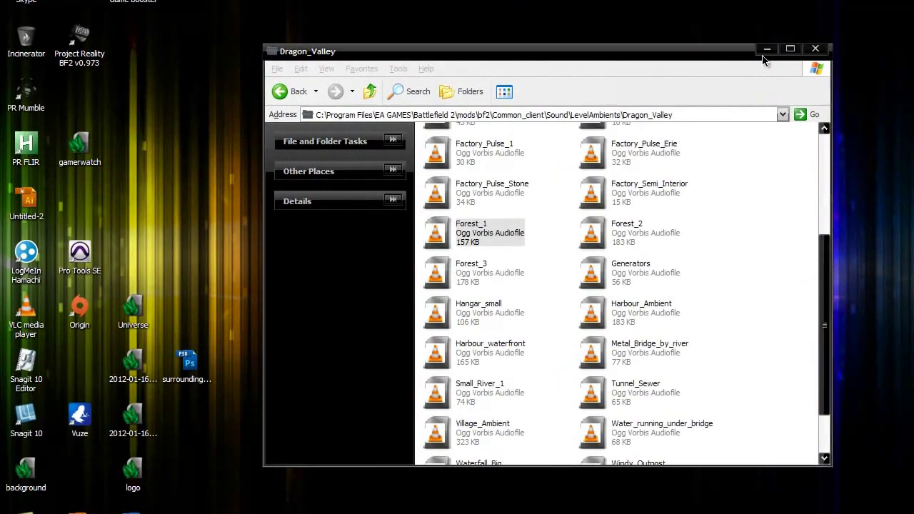
left_click(753, 58)
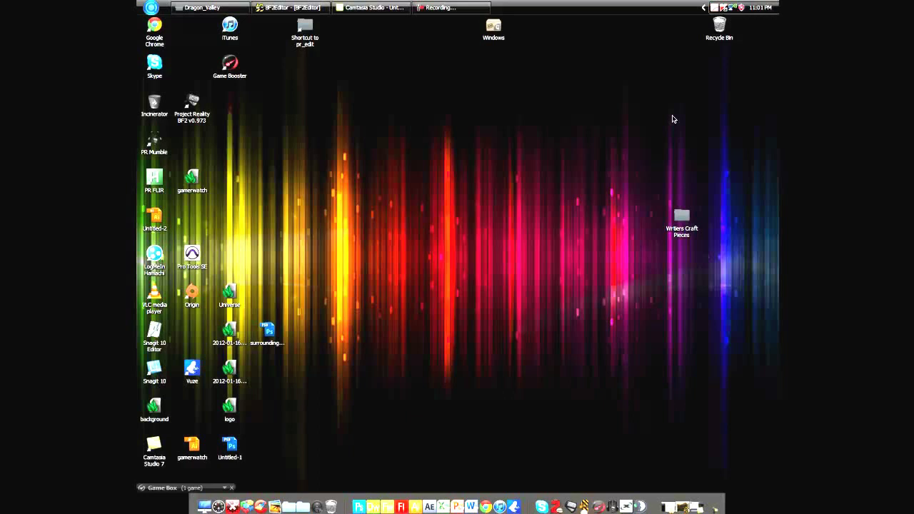
Bring BF2Editor forward and move the camera over the forest clearing
left_click(293, 8)
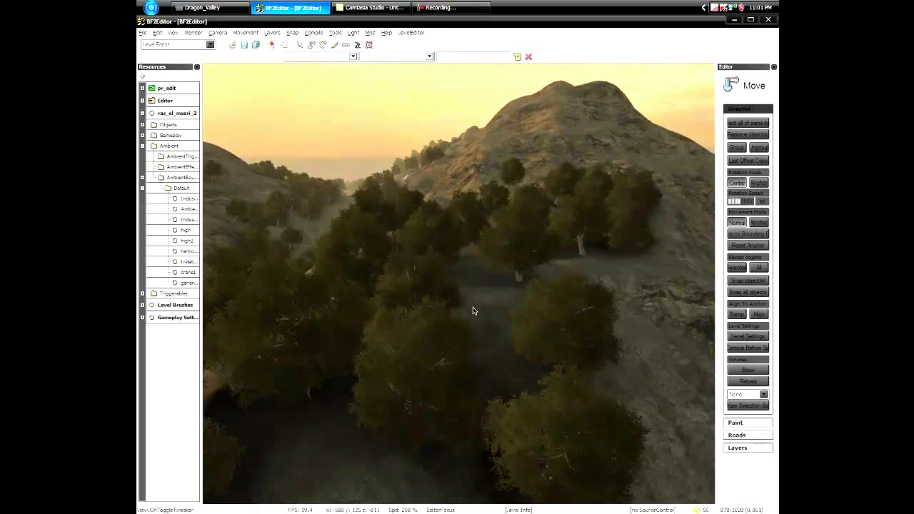
right_click_drag(471, 310, 449, 284)
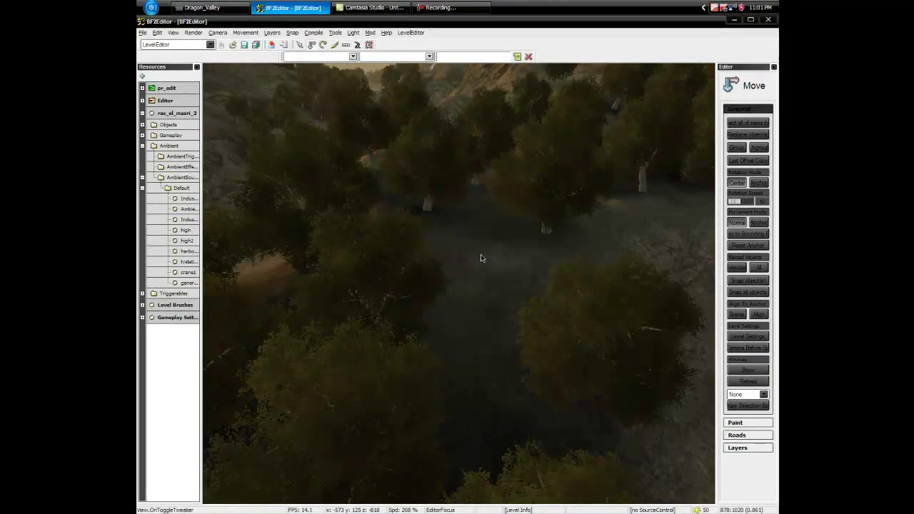
Create an AmbientSound named forest1 on the terrain in the forest clearing
right_click(482, 255)
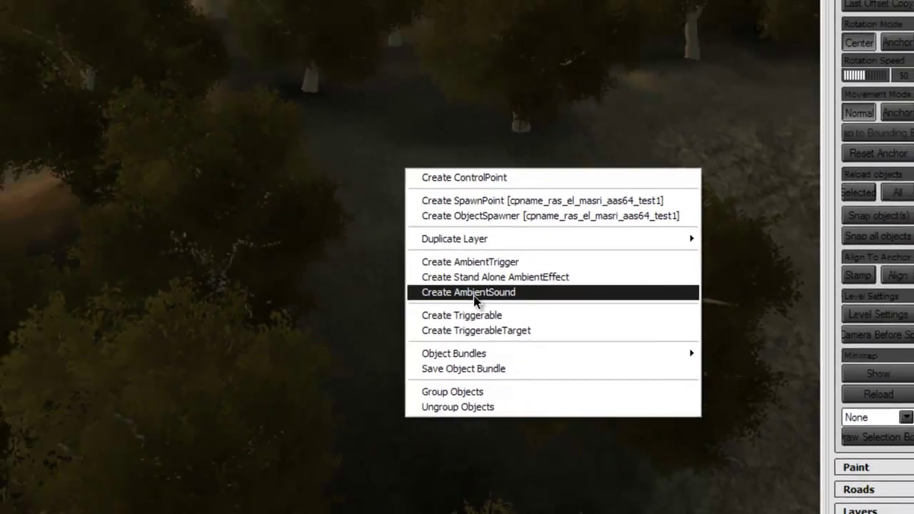
left_click(404, 243)
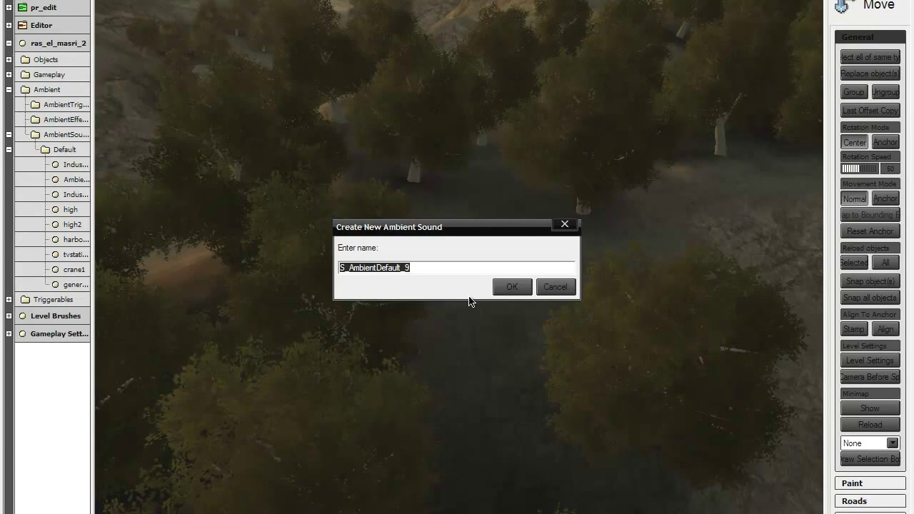
key("BackSpace")
type("forest1")
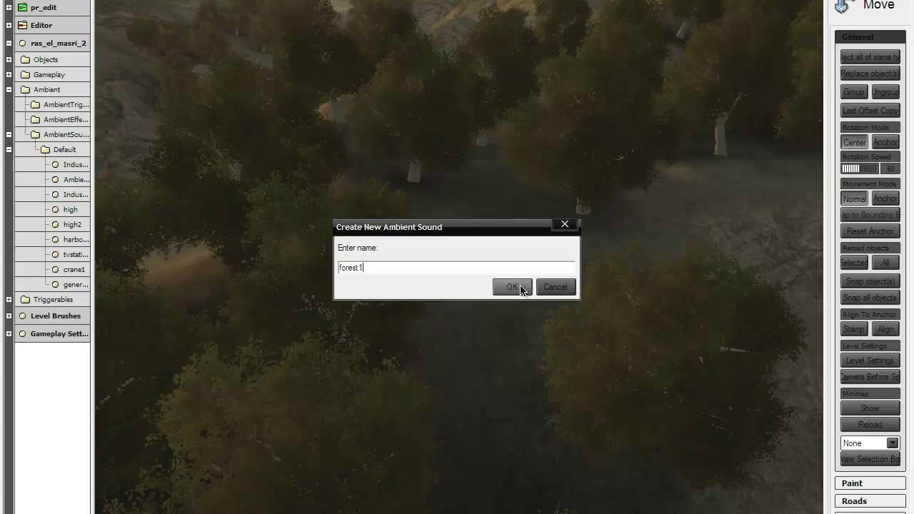
left_click(512, 286)
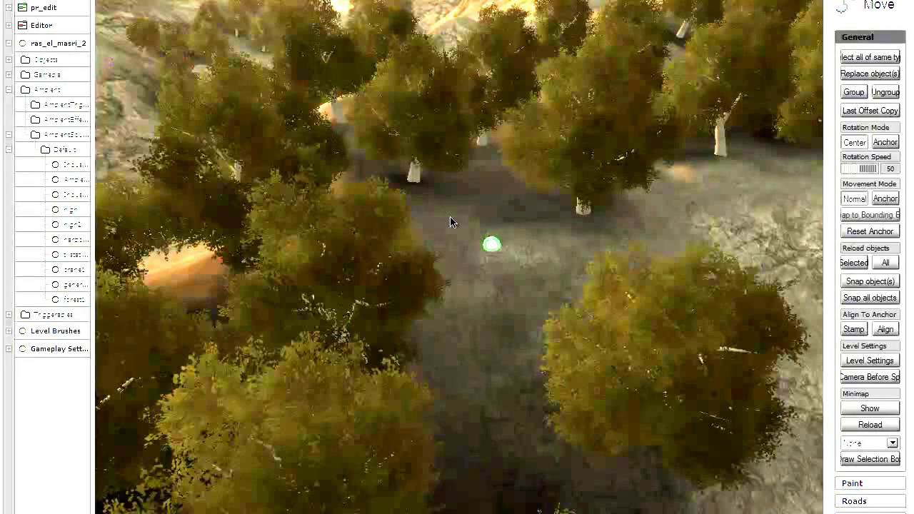
Box-select the green forest1 sound marker to display its properties
left_click_drag(450, 212, 541, 289)
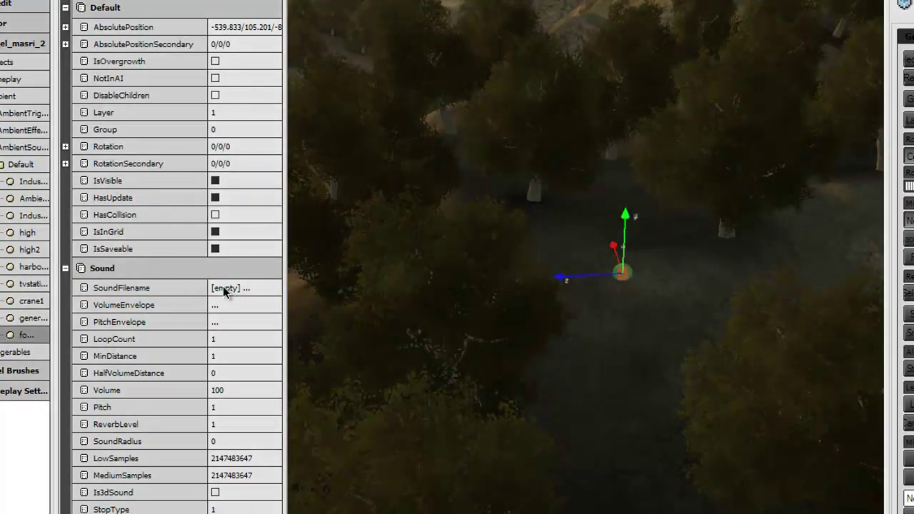
Add Forest_1.ogg from the bf2 mod's Common_client/Sound/LevelAmbients/Dragon_Valley to forest1's SoundFilename list
left_click(223, 287)
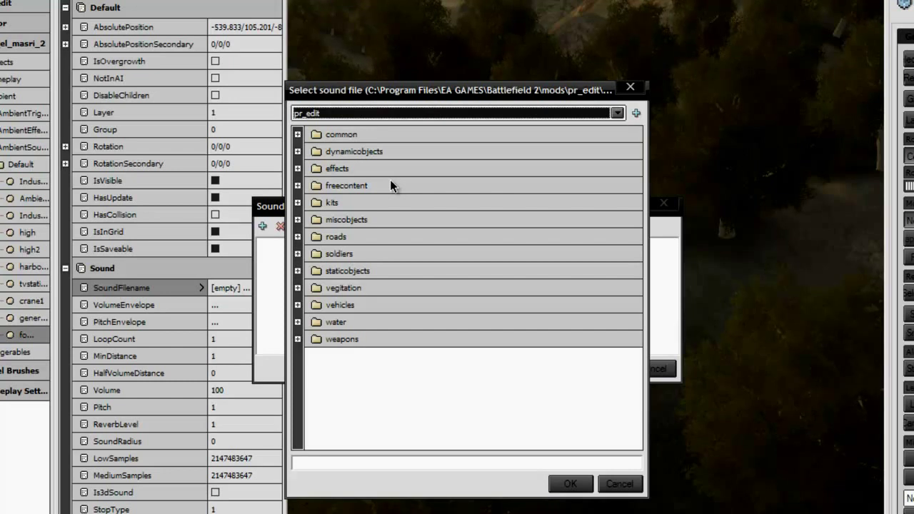
left_click(618, 114)
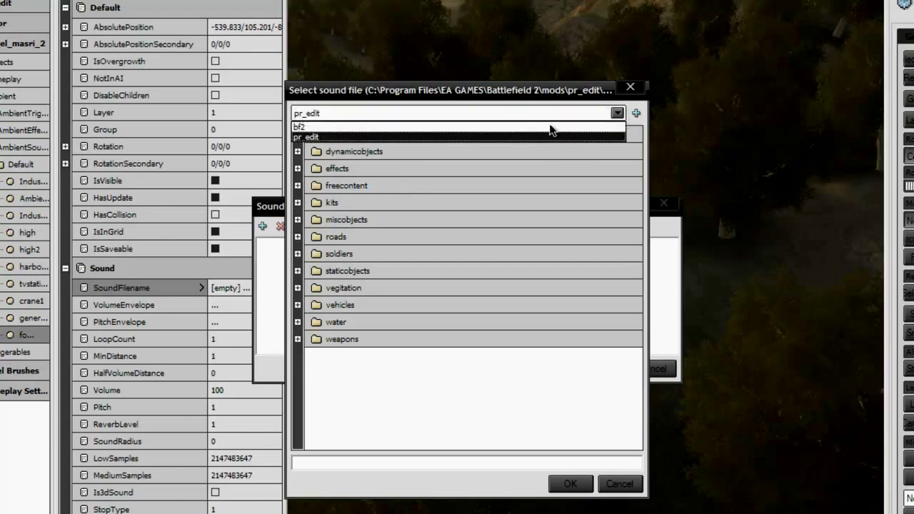
left_click(484, 127)
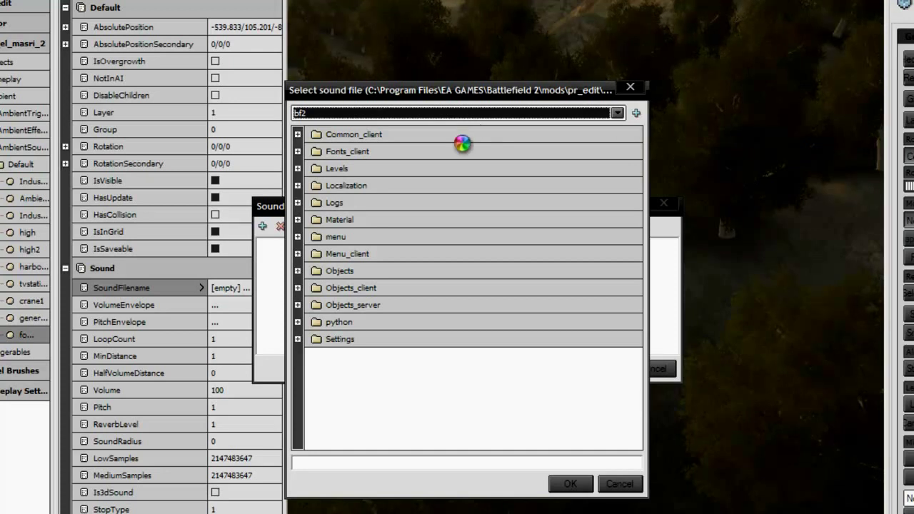
left_click(298, 135)
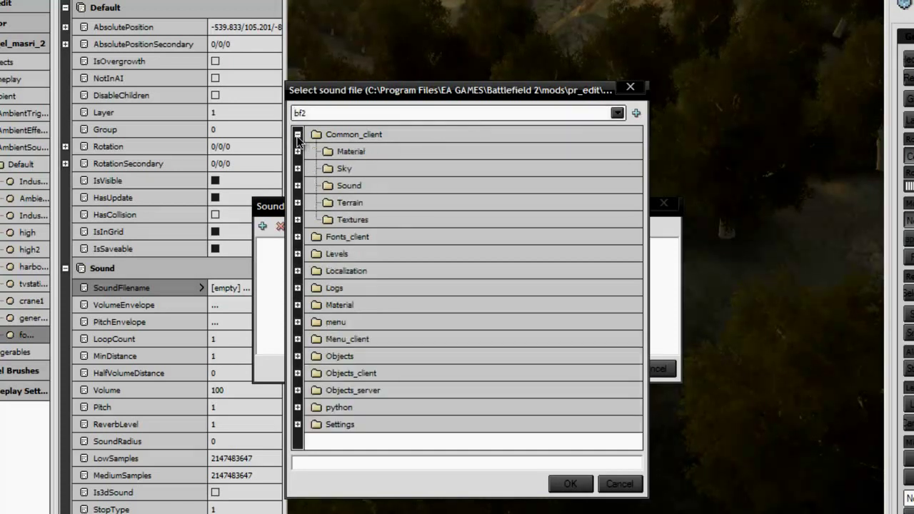
left_click(298, 185)
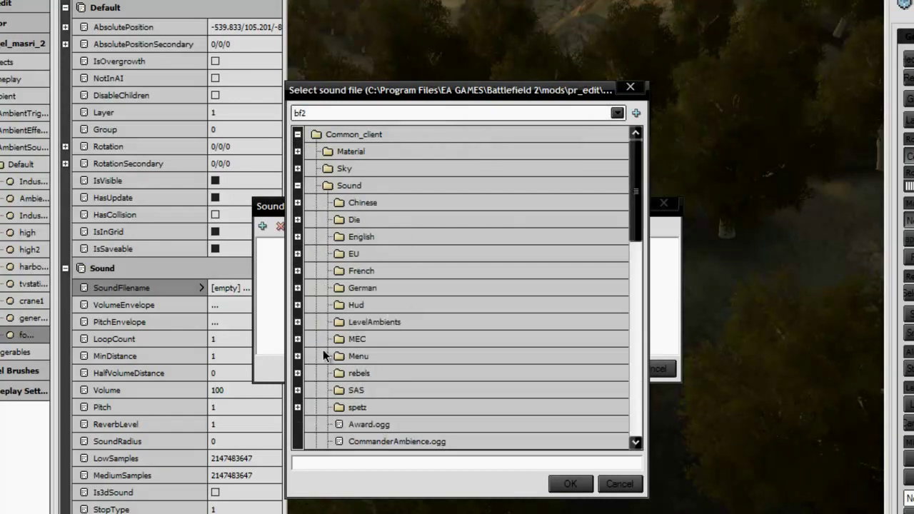
left_click(297, 322)
scroll(334, 365, "down", 1)
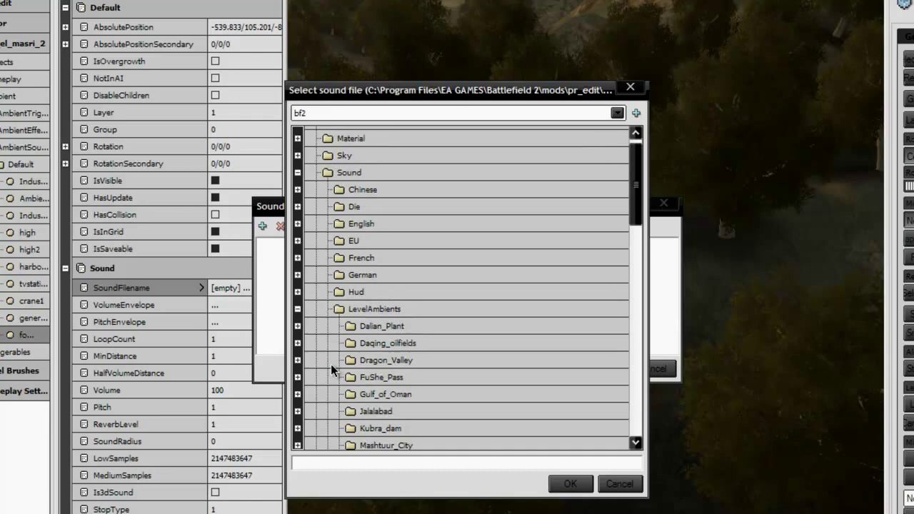
left_click(298, 361)
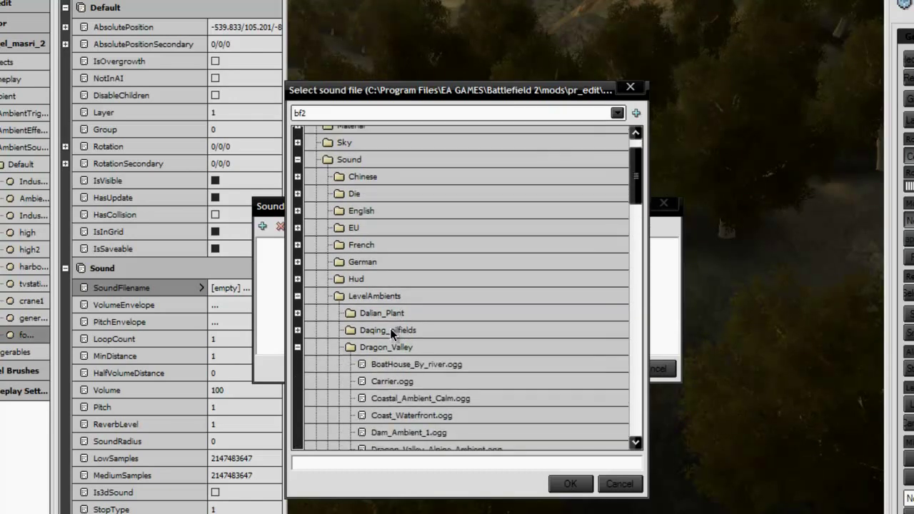
scroll(390, 328, "down", 3)
scroll(392, 329, "down", 2)
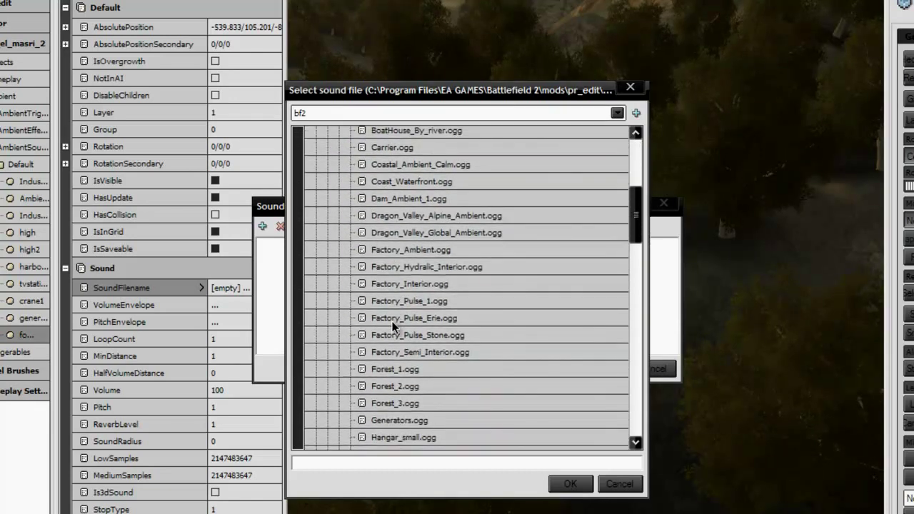
left_click(384, 368)
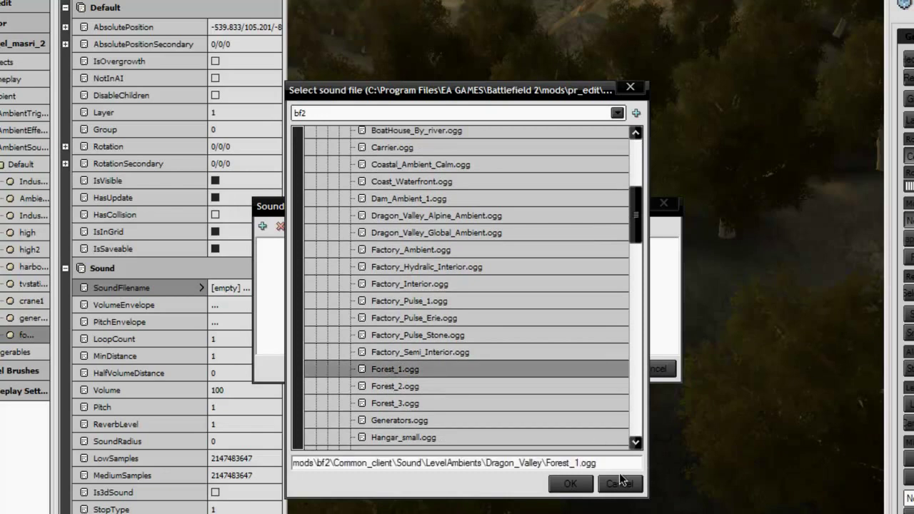
left_click(565, 486)
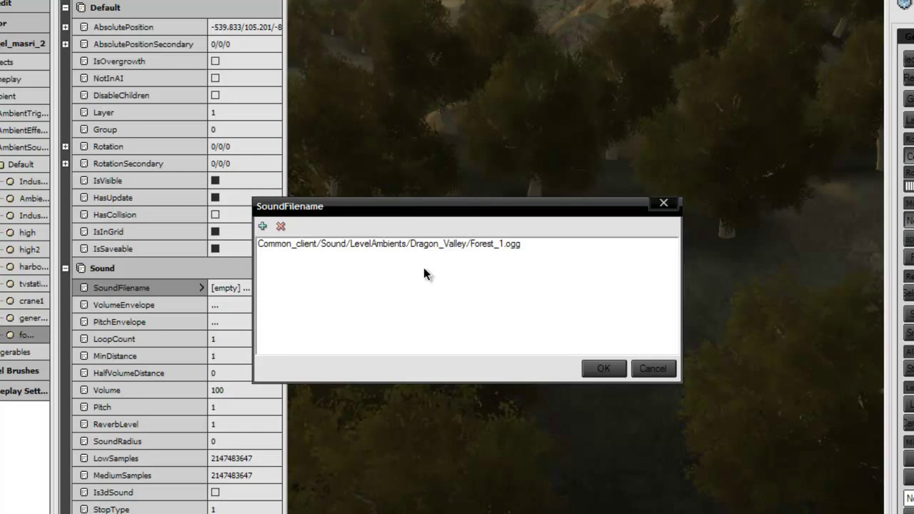
Accept the Forest_1.ogg filename, widen the TweakerBar panel, and set LoopCount to 0
left_click(618, 369)
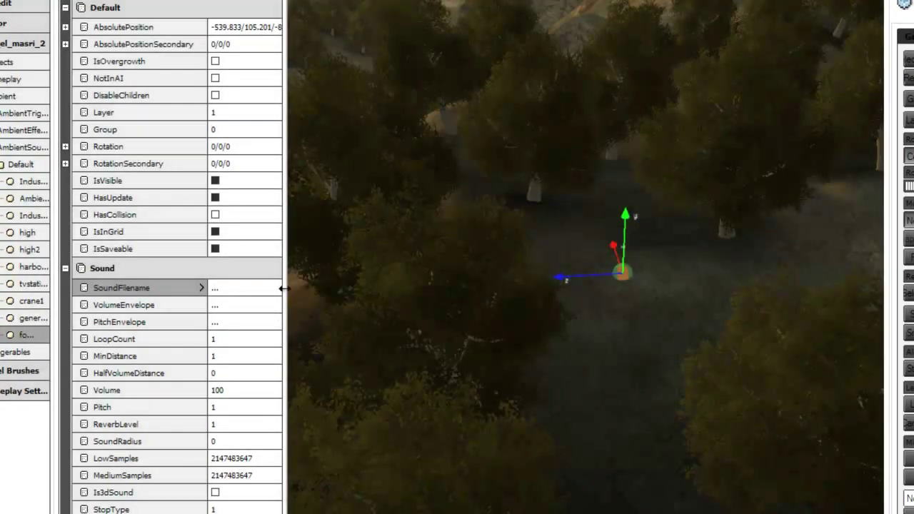
mouse_move(284, 287)
left_mouse_down()
mouse_move(351, 294)
mouse_move(285, 295)
left_mouse_up()
left_click(242, 337)
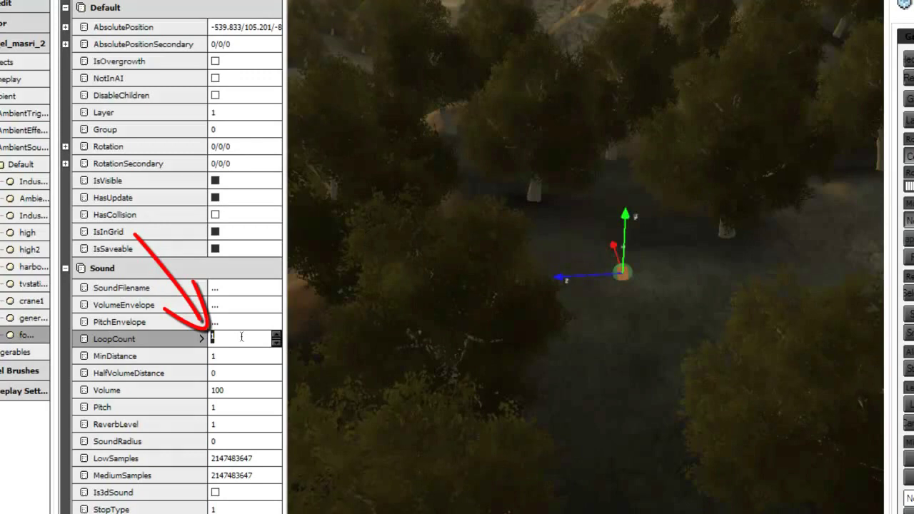
type("0")
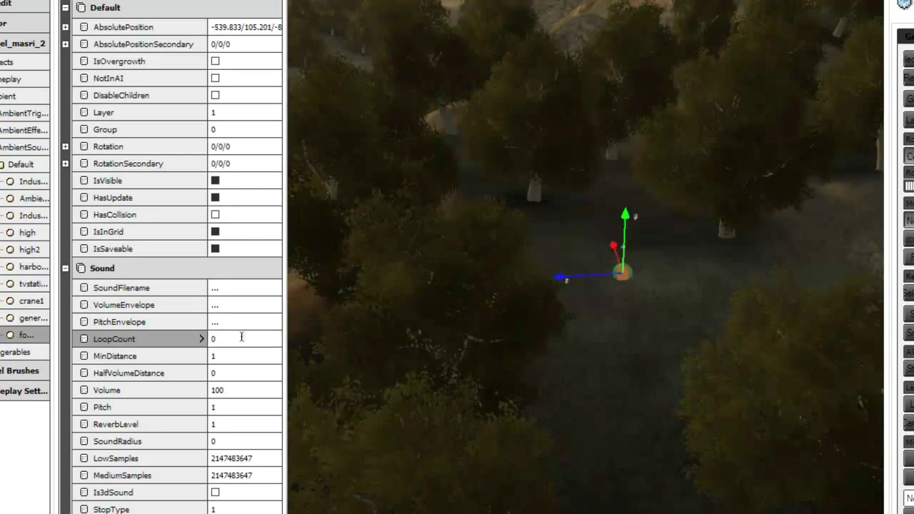
double_click(259, 341)
left_click(277, 342)
key("Return")
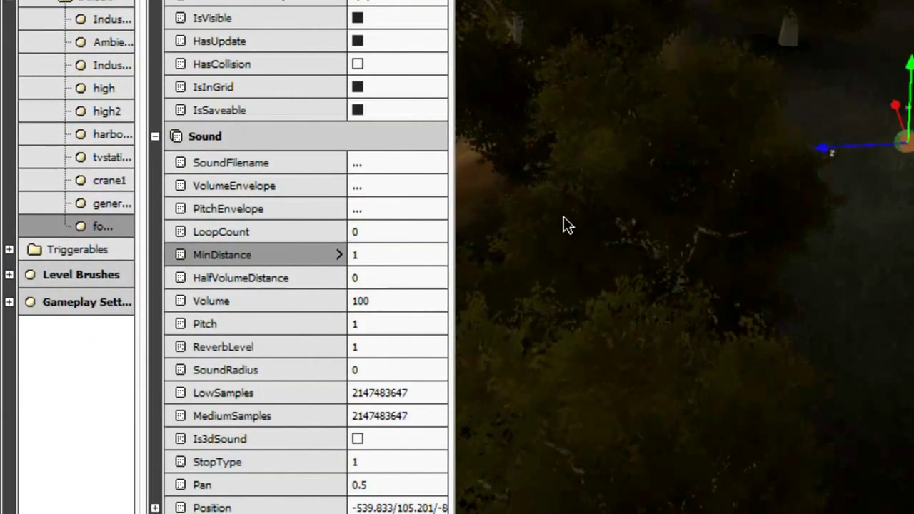
Set forest1's StopType to 0
left_click(385, 464)
type("0")
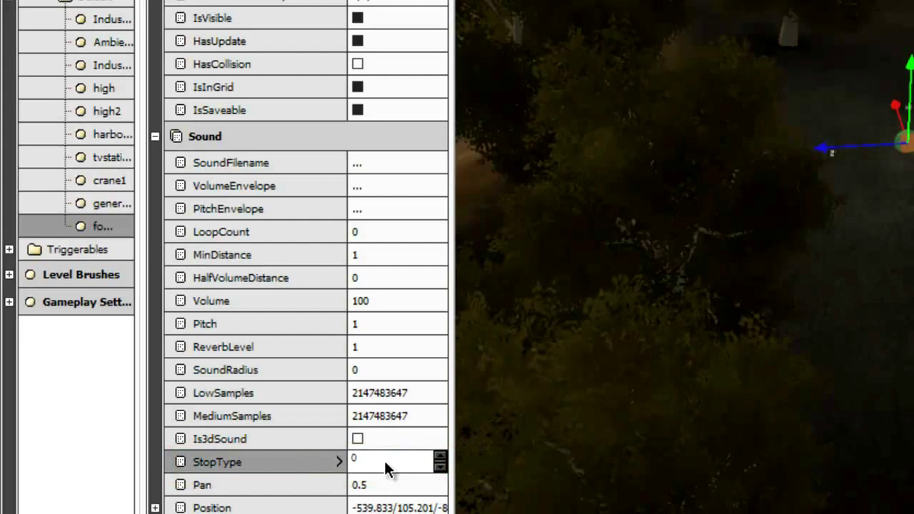
key("Return")
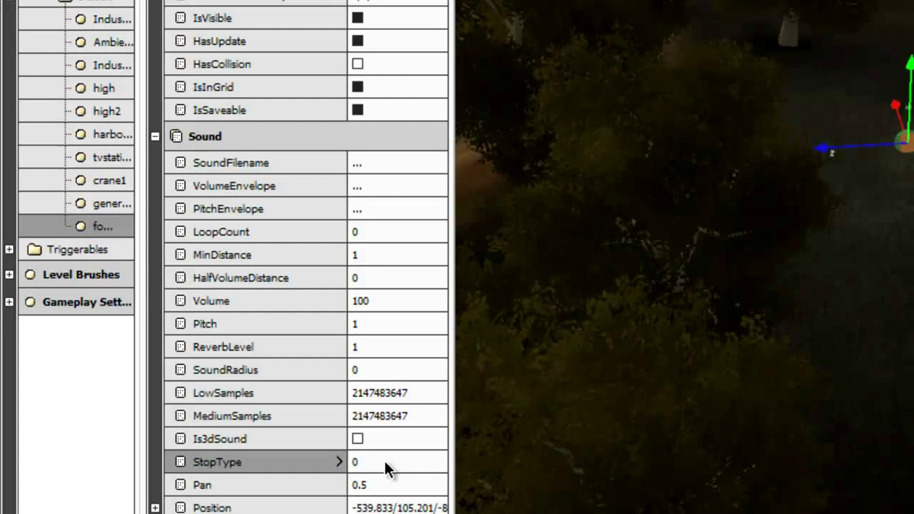
Raise forest1's MinDistance from 1 to 25
left_click(393, 253)
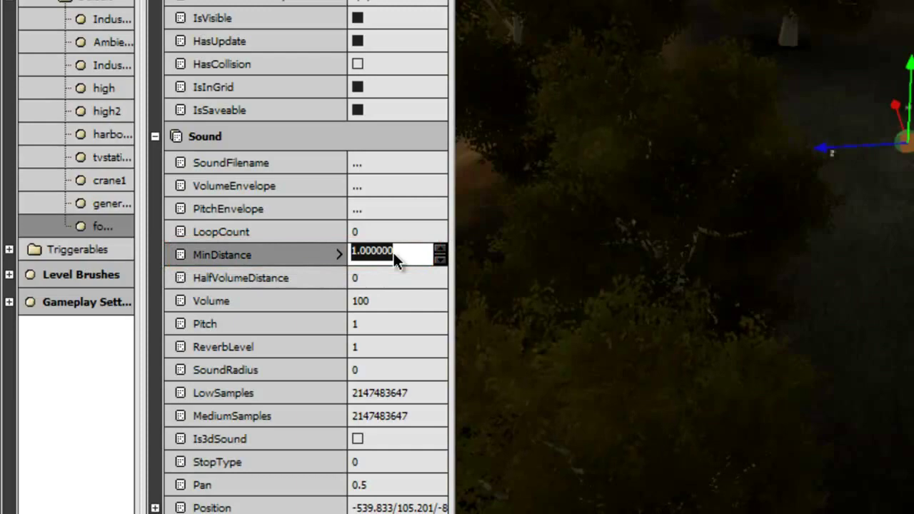
type("25")
key("Return")
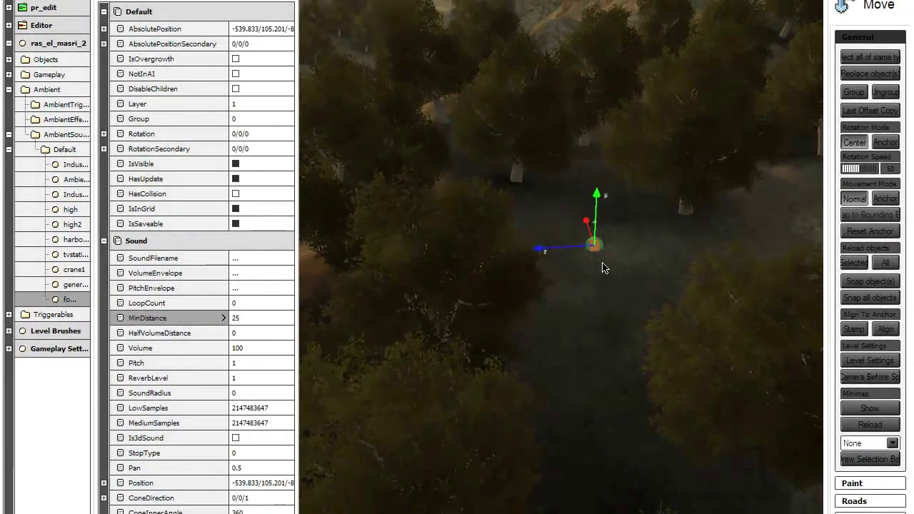
Show the selected sound's 25-unit range via Render > Toggle Draw Min Distance > Selected
right_click_drag(602, 268, 558, 292)
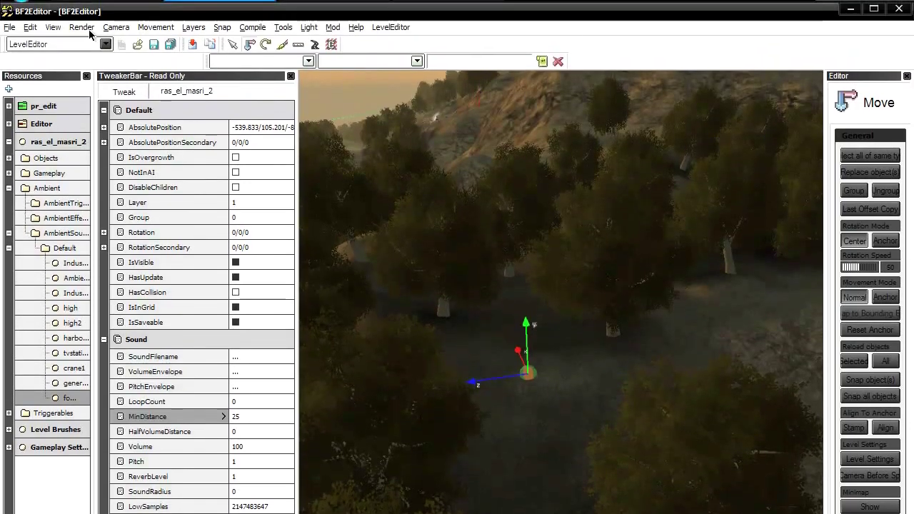
left_click(89, 32)
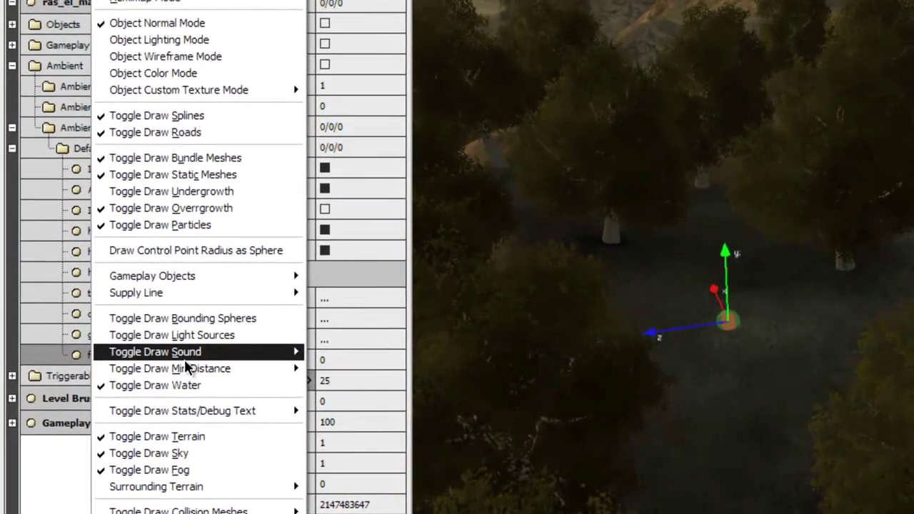
mouse_move(184, 369)
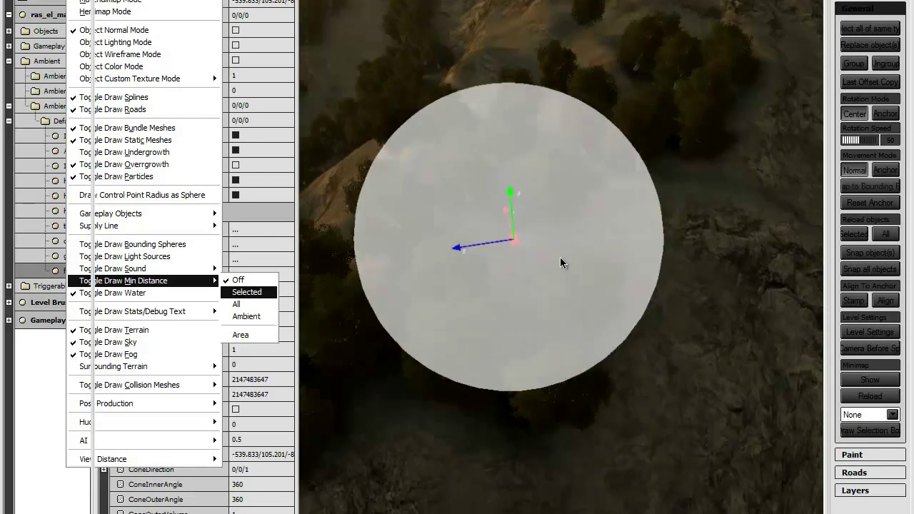
left_click(561, 259)
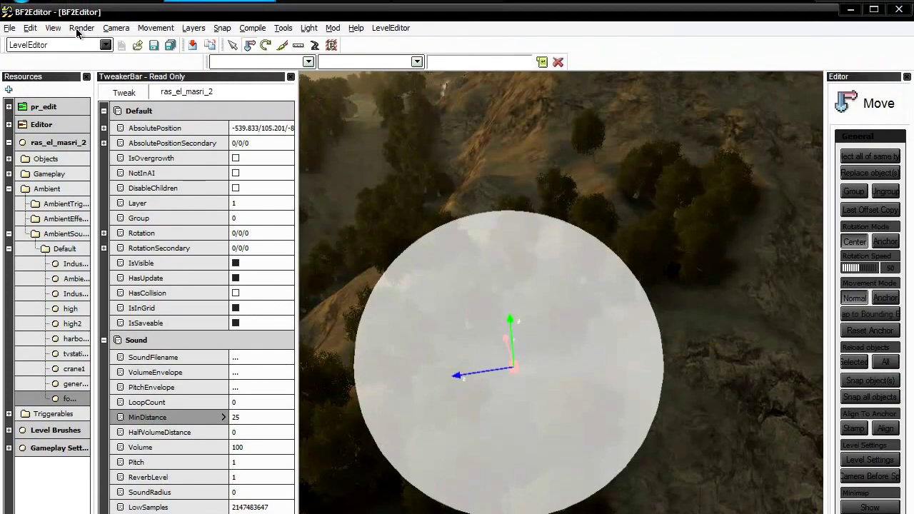
Turn off the forest1 sound's MinDistance sphere and zoom down to its green marker
left_click(77, 14)
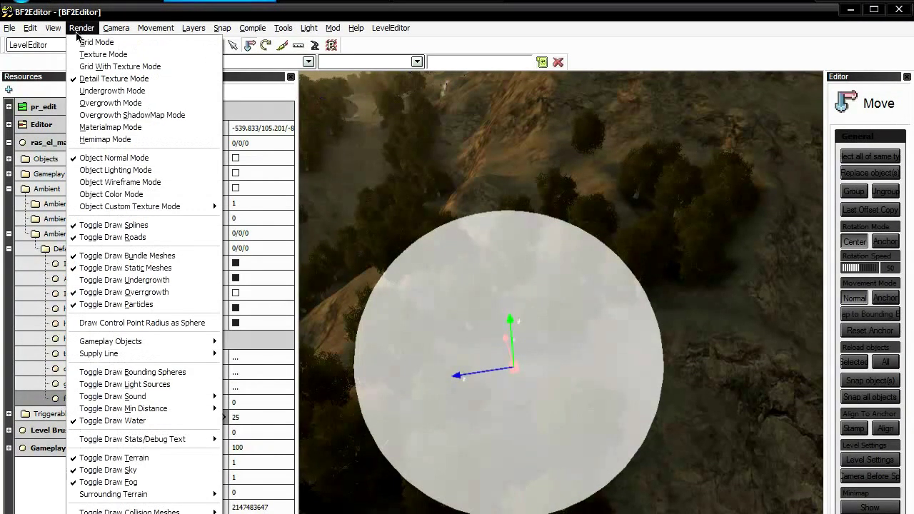
mouse_move(193, 408)
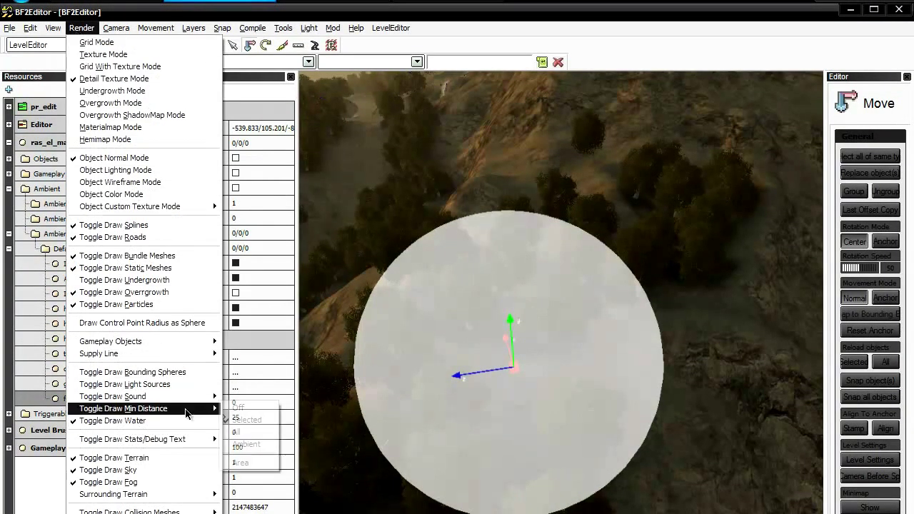
left_click(250, 410)
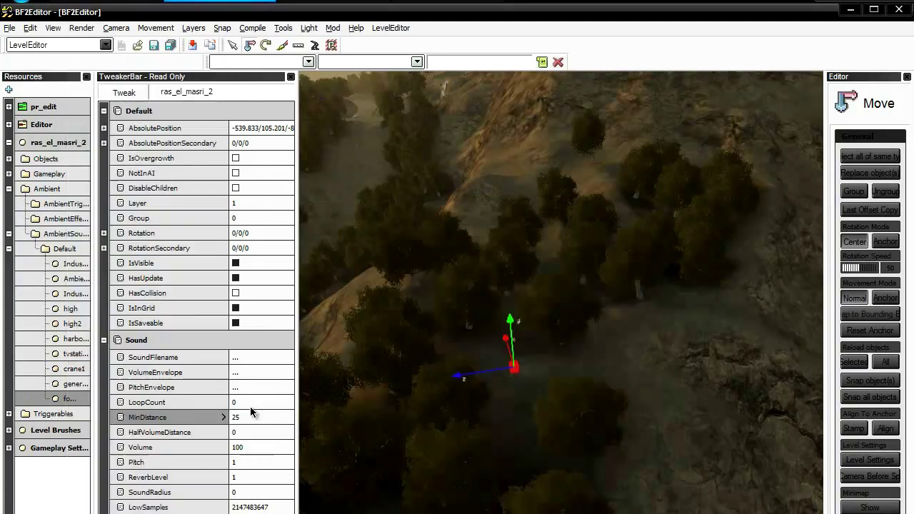
scroll(469, 371, "up", 6)
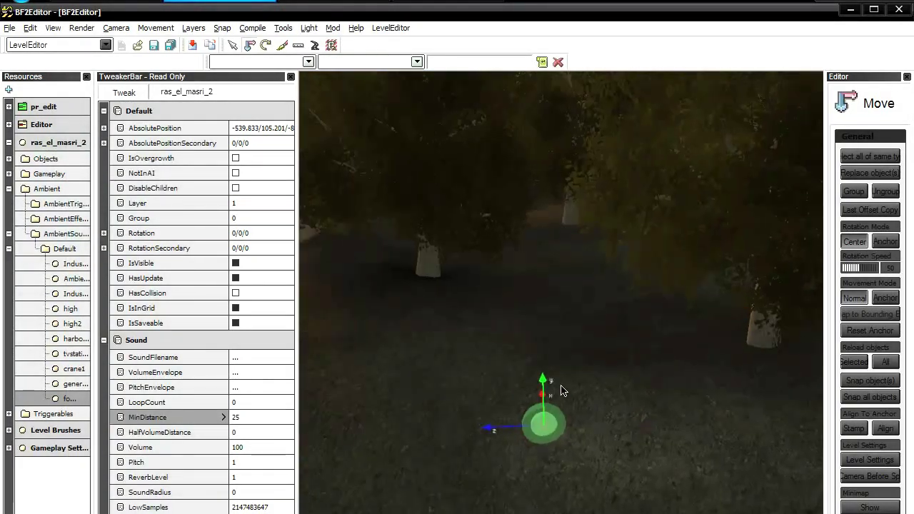
Close the TweakerBar, then open the level Save dialog listing Objects and cancel it
left_click(291, 76)
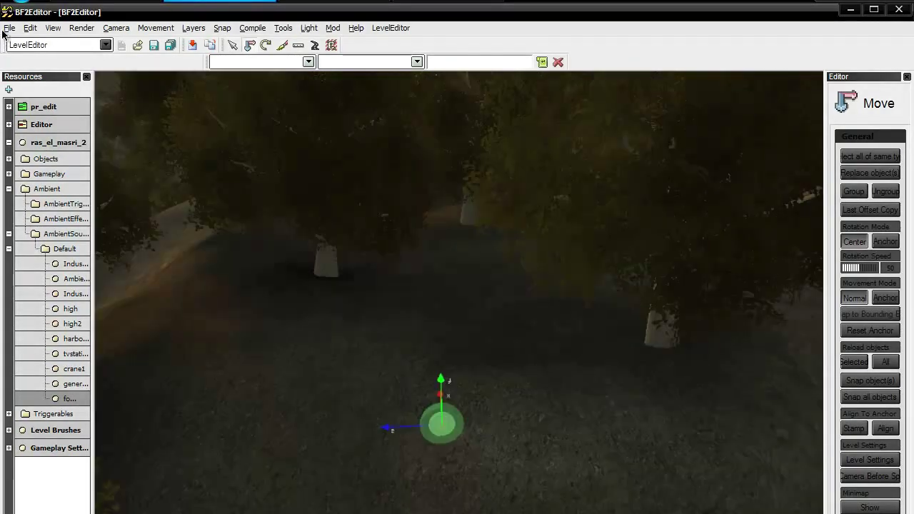
left_click(9, 28)
left_click(24, 67)
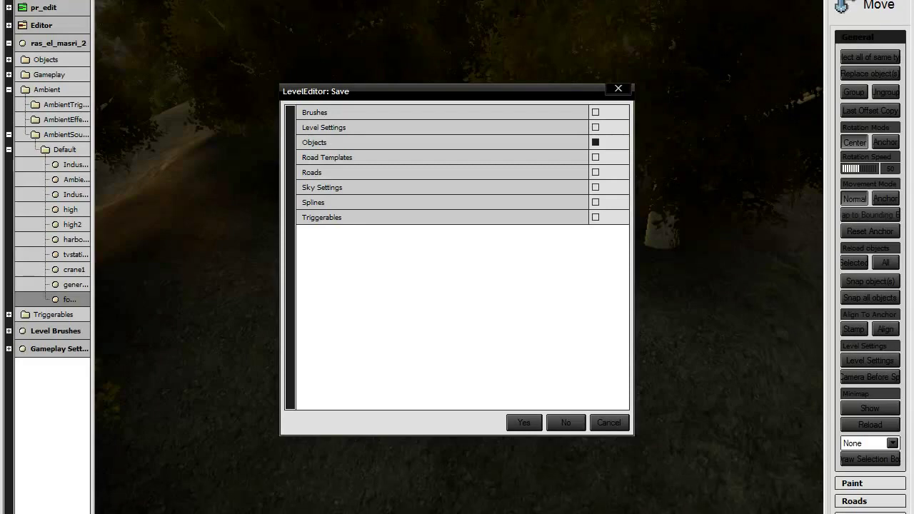
left_click(615, 427)
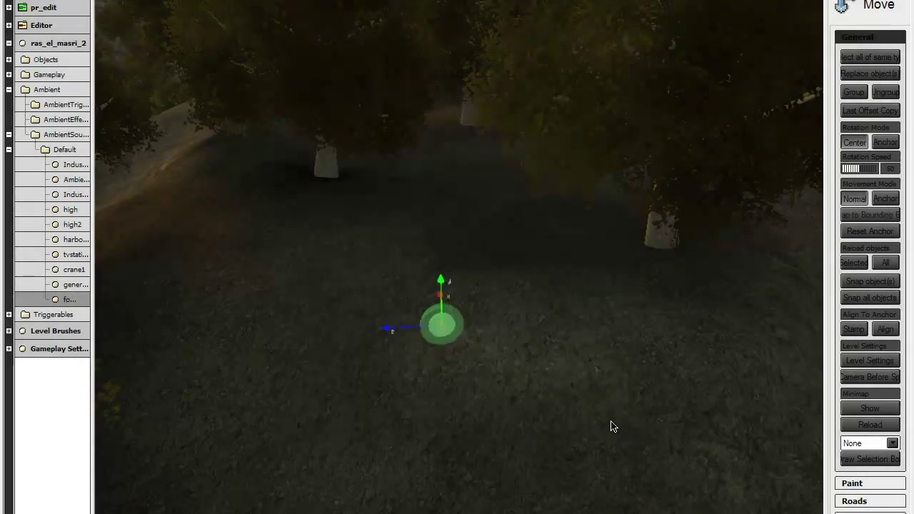